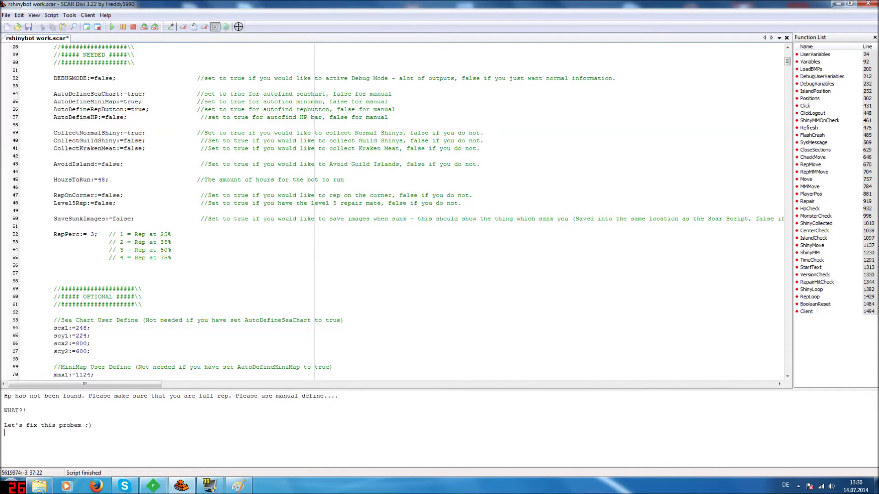
Try setting AutoDefineHP to true, then change it back to false
key(shift+Up)
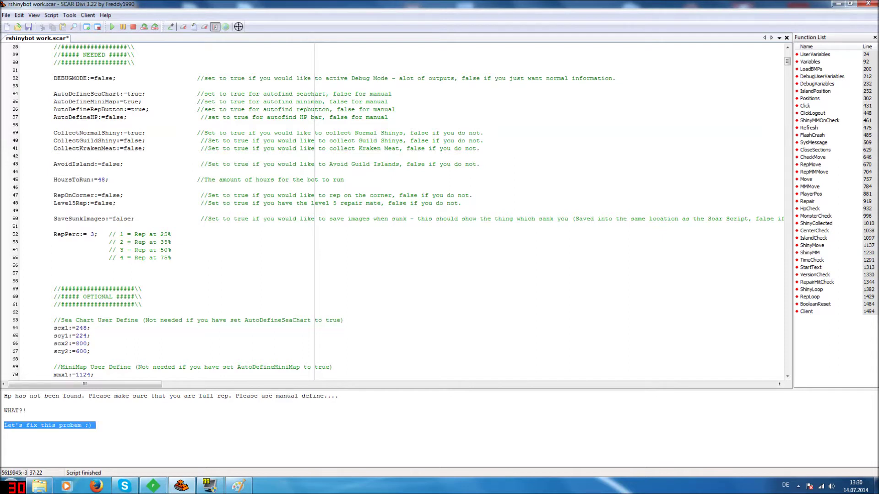
key(Up)
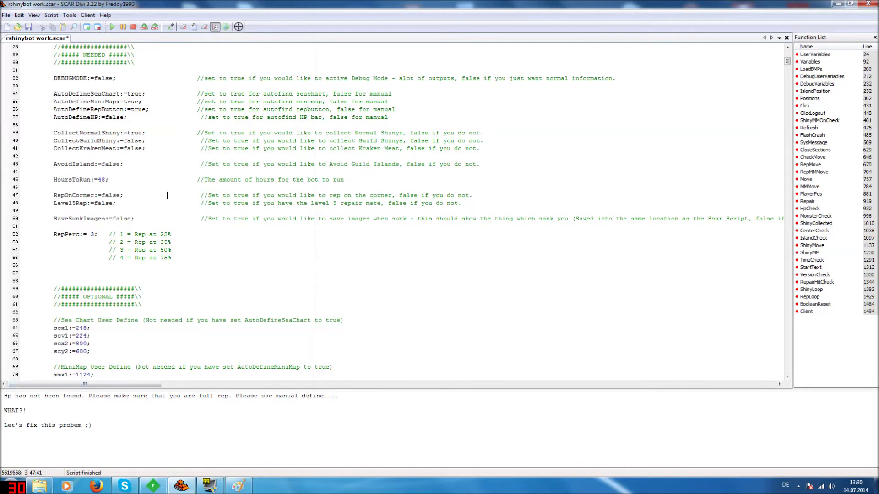
scroll(167, 195, up, 7)
scroll(167, 195, up, 2)
scroll(167, 195, down, 7)
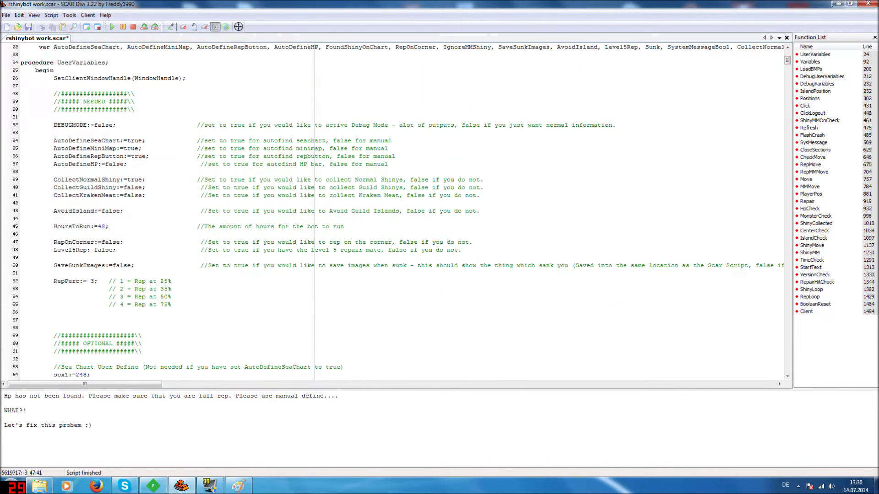
double_click(114, 164)
text(true)
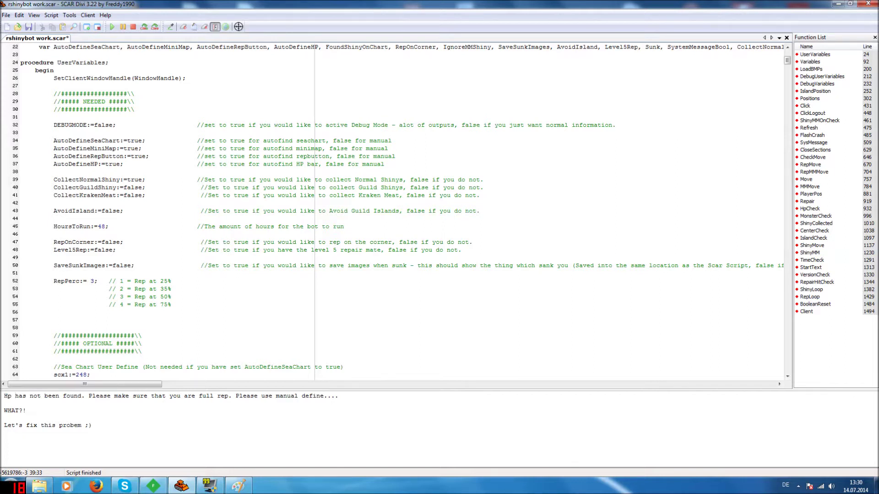
double_click(115, 164)
text(false)
text(e)
scroll(398, 210, down, 8)
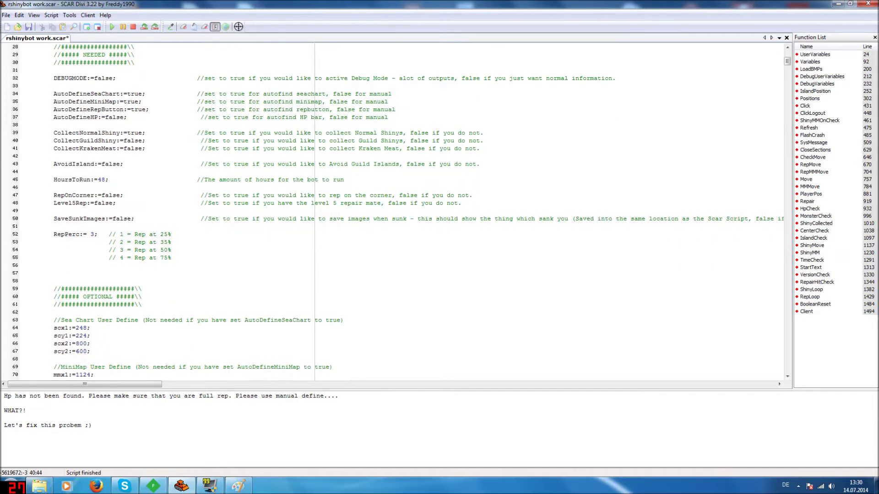
scroll(398, 211, up, 8)
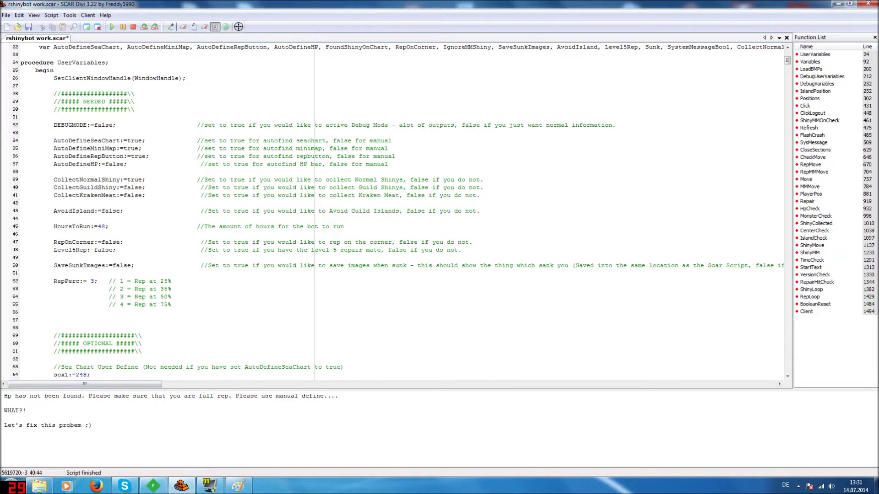
Review the sea chart and shiny settings, the HP-not-found error and the HP Bar User Define comment
click(134, 141)
click(142, 187)
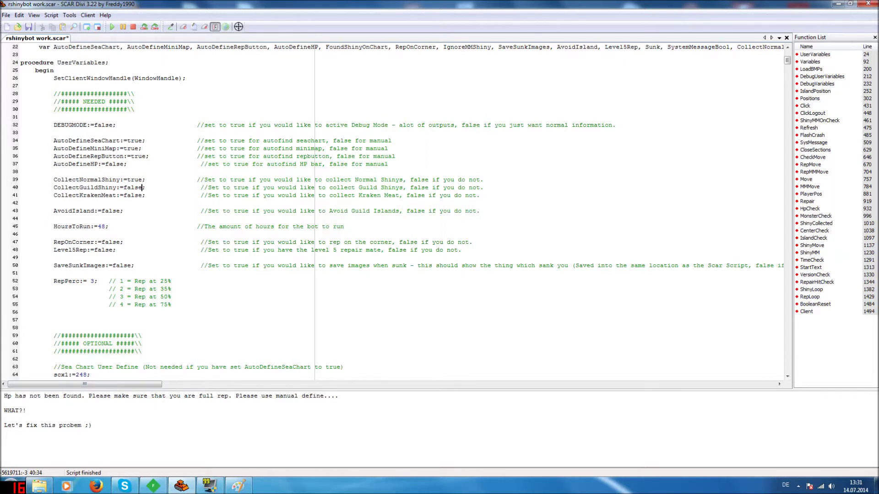
triple_click(2, 397)
click(4, 402)
scroll(394, 210, up, 2)
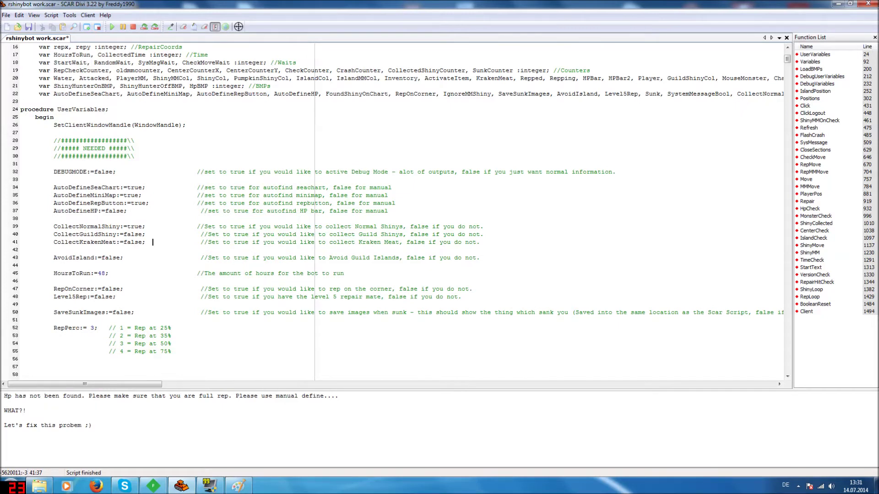
double_click(7, 396)
click(12, 397)
scroll(398, 211, down, 4)
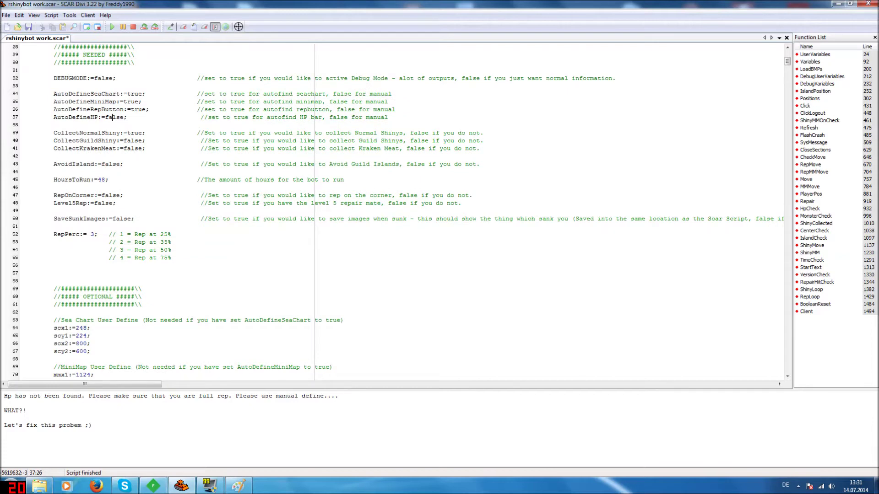
scroll(398, 210, down, 6)
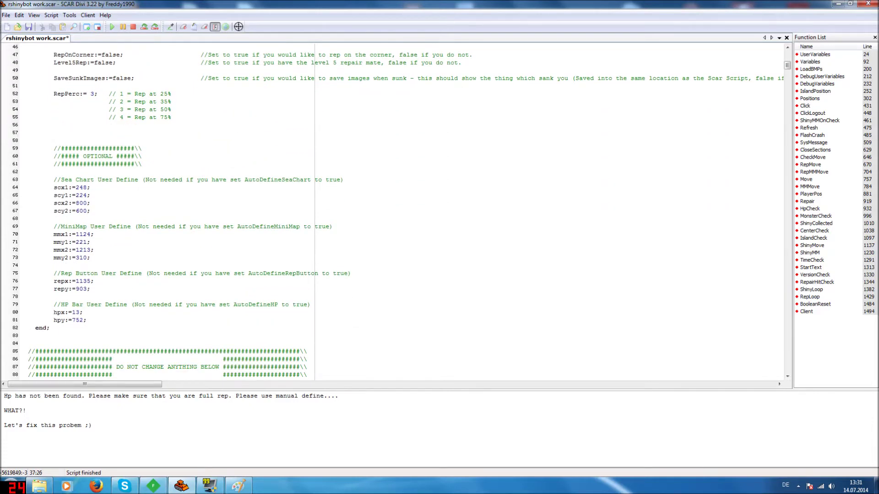
drag(54, 304, 79, 305)
click(87, 304)
Restore the script window, resize it into the top-left corner, and check the Paint screenshot behind it
double_click(456, 7)
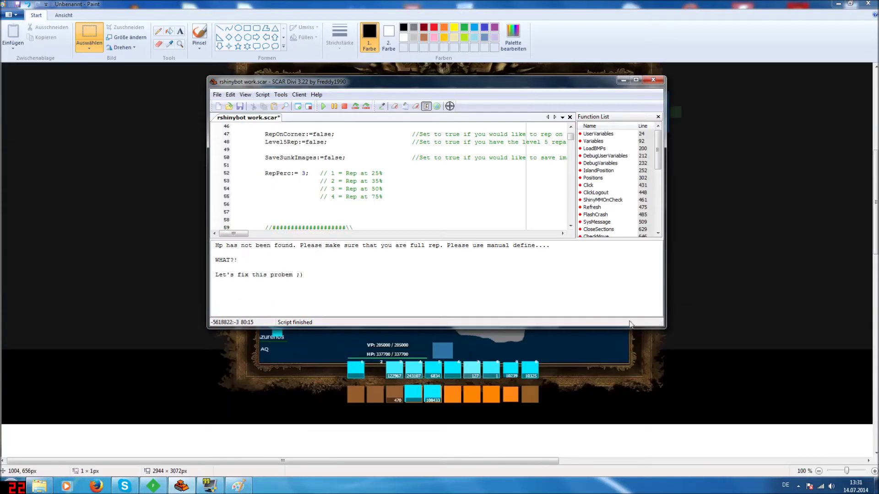
drag(662, 326, 681, 337)
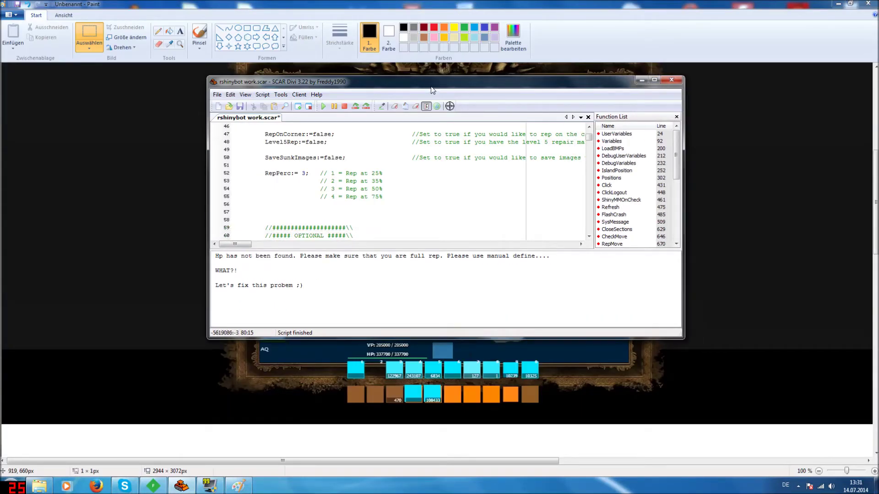
mouse_move(420, 81)
mouse_down()
mouse_move(335, 6)
mouse_move(225, 21)
mouse_up()
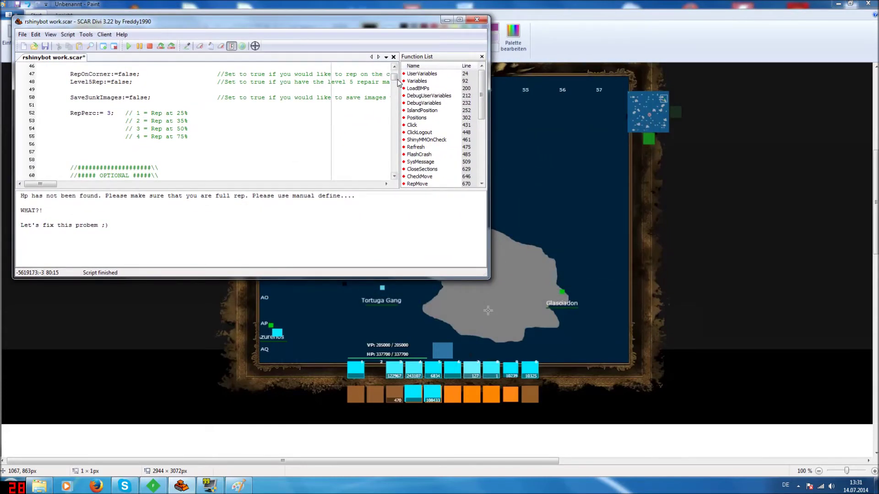
click(705, 288)
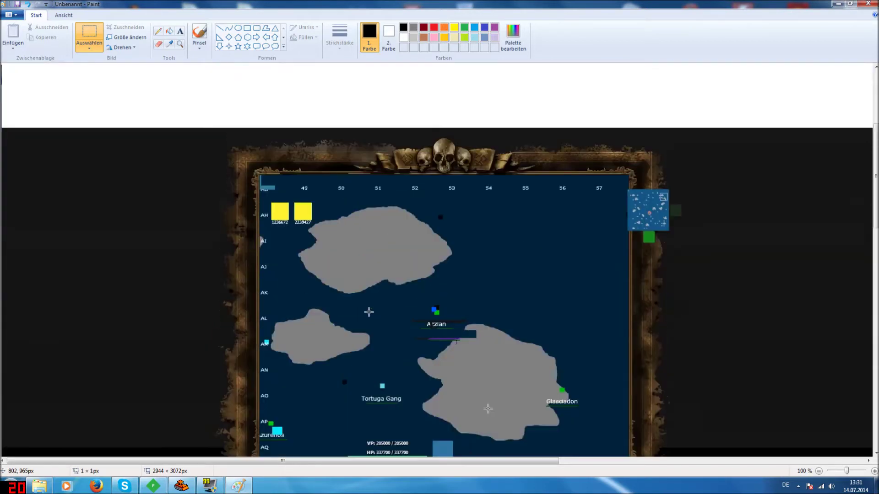
scroll(419, 380, up, 1)
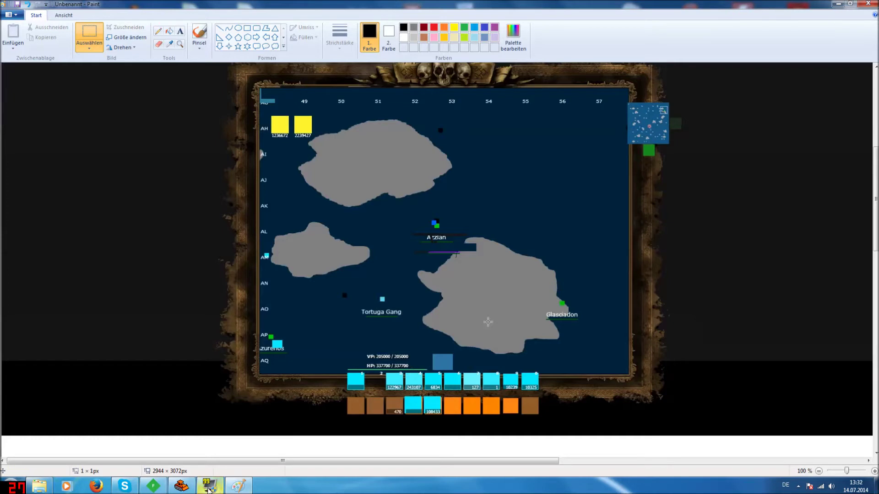
click(188, 487)
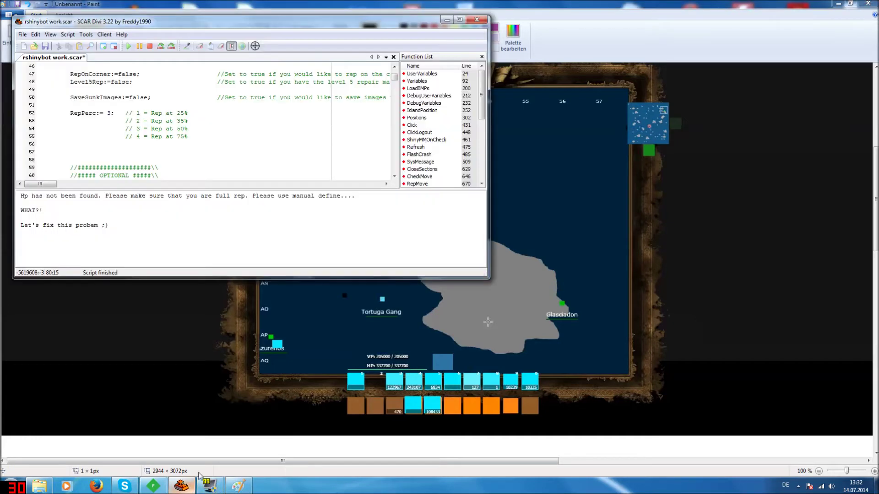
Use the Color Picker on the HP bar's left end, logging colour 7765045 at (760, -41607305)
click(187, 46)
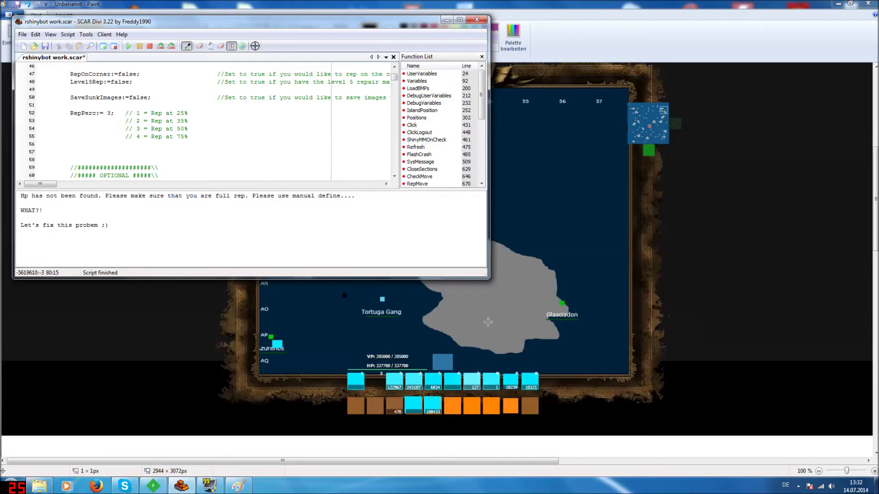
click(348, 369)
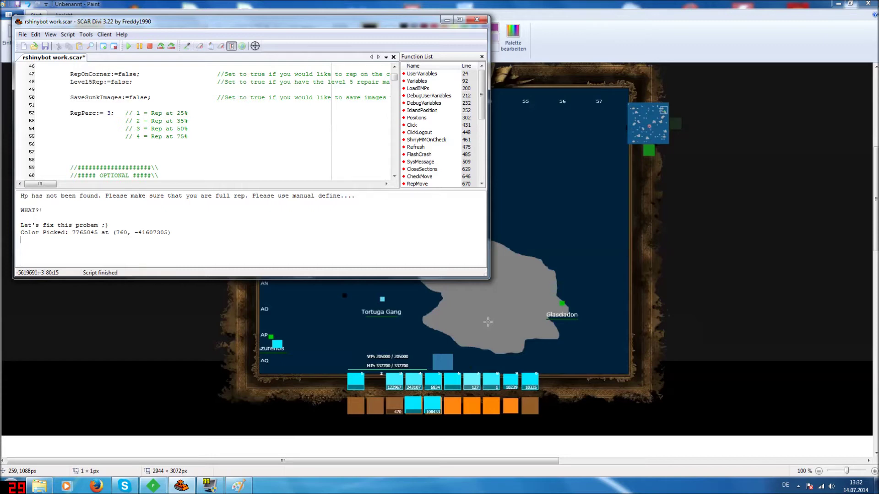
mouse_move(139, 232)
mouse_down()
mouse_move(163, 232)
mouse_move(134, 233)
mouse_up()
Replace the hpx value 13 with the picked x coordinate 760
click(164, 232)
click(134, 233)
click(107, 121)
scroll(194, 120, down, 4)
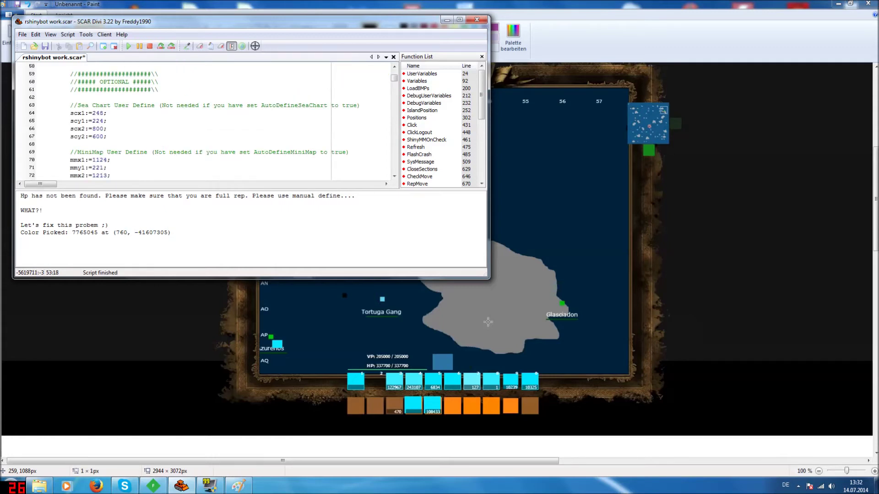
drag(138, 233, 157, 233)
click(153, 232)
scroll(141, 81, down, 4)
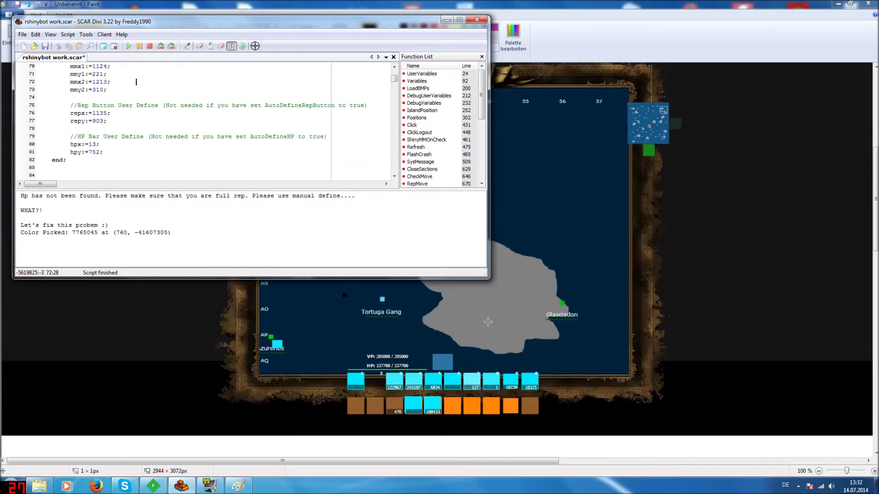
drag(116, 233, 126, 233)
click(91, 144)
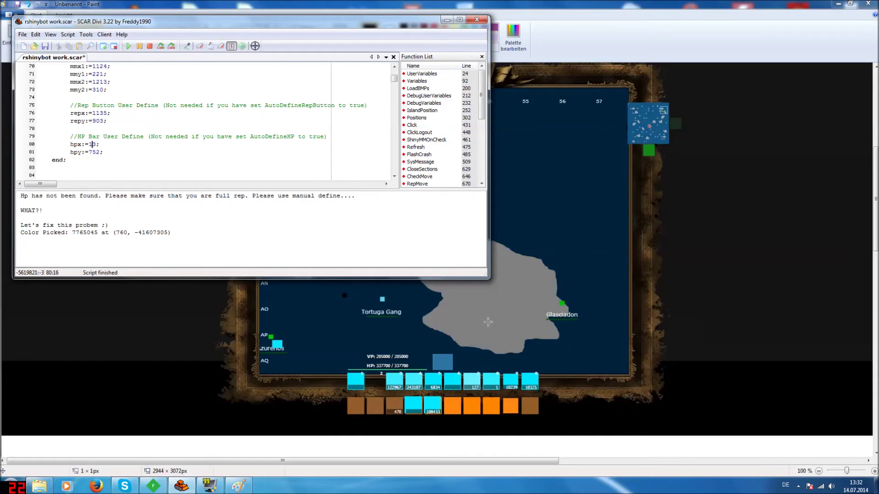
double_click(92, 144)
text(760)
Copy -41607305 from the output and paste it over hpy's 752
drag(135, 232, 167, 233)
right_click(156, 232)
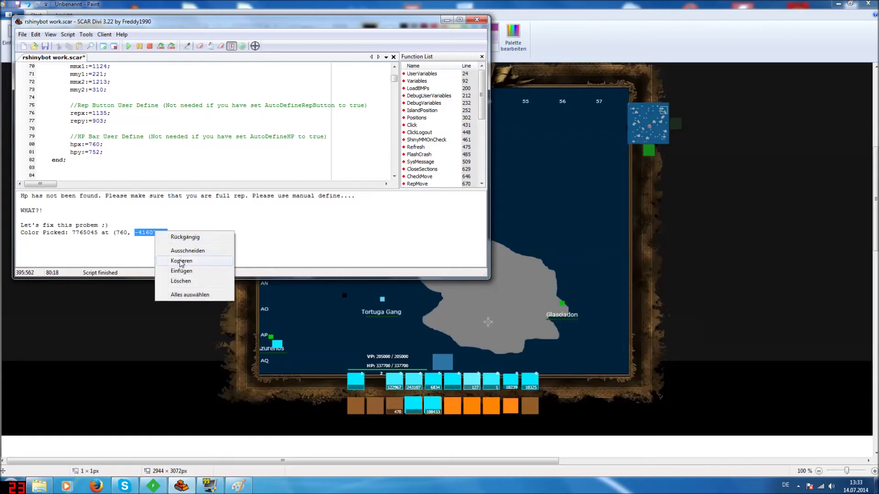
click(181, 261)
double_click(94, 152)
right_click(95, 155)
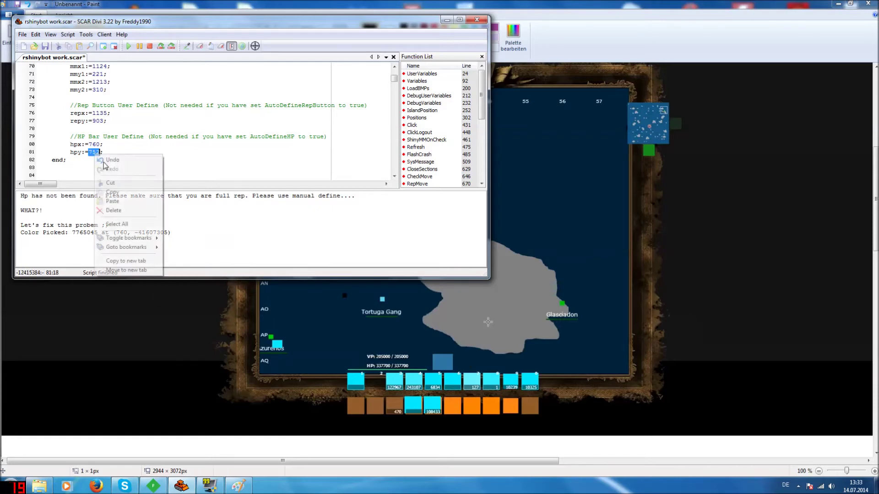
click(114, 201)
scroll(147, 168, up, 1)
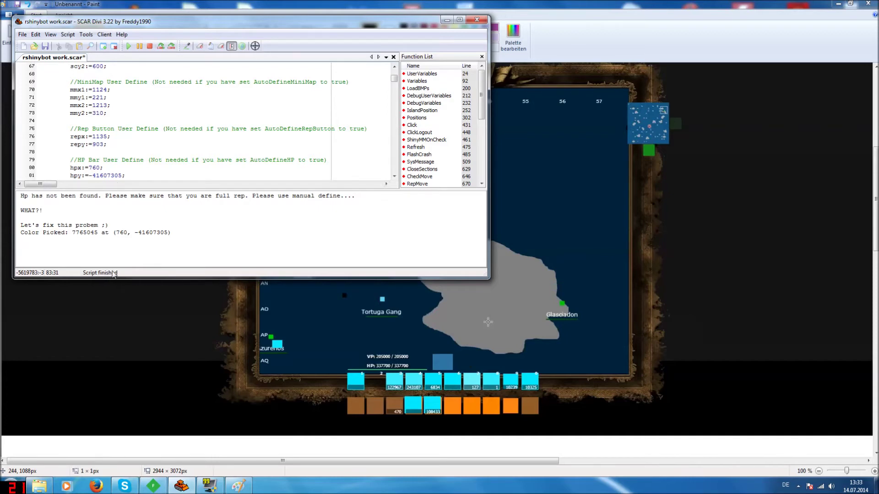
Run the script, which reports 'Client has not been found', and glance at the game map
click(134, 48)
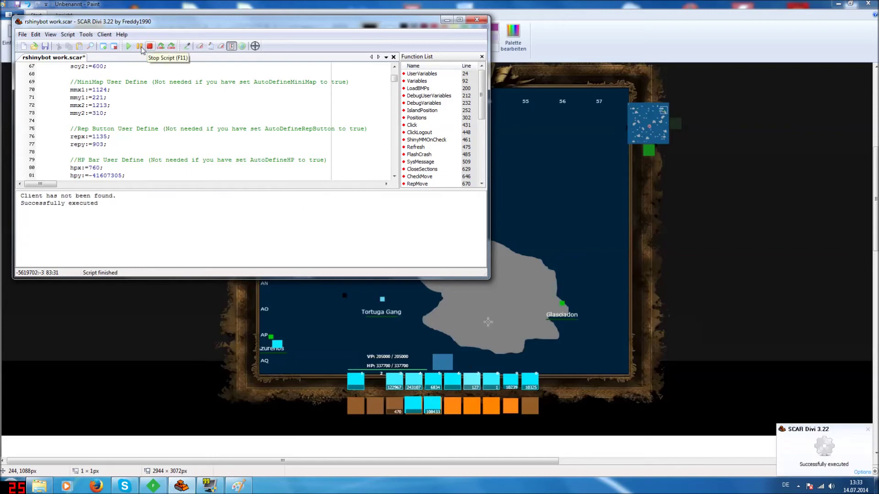
click(746, 406)
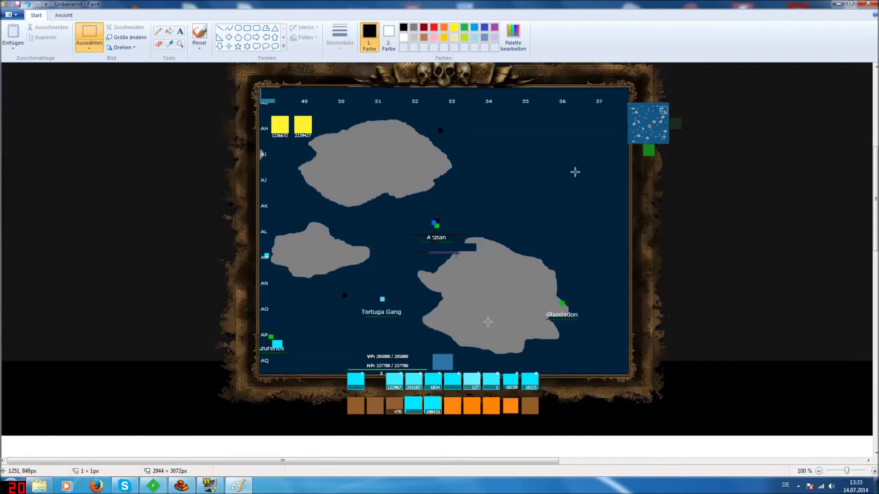
right_click(530, 427)
key(Escape)
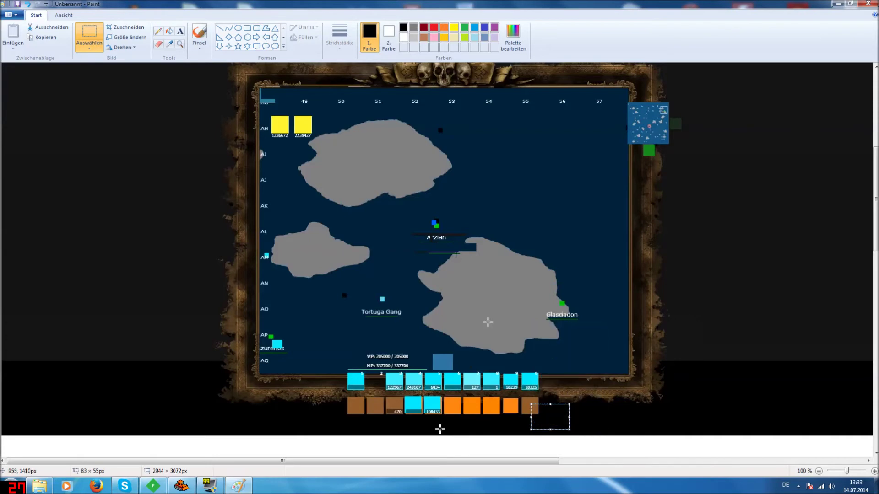
click(582, 427)
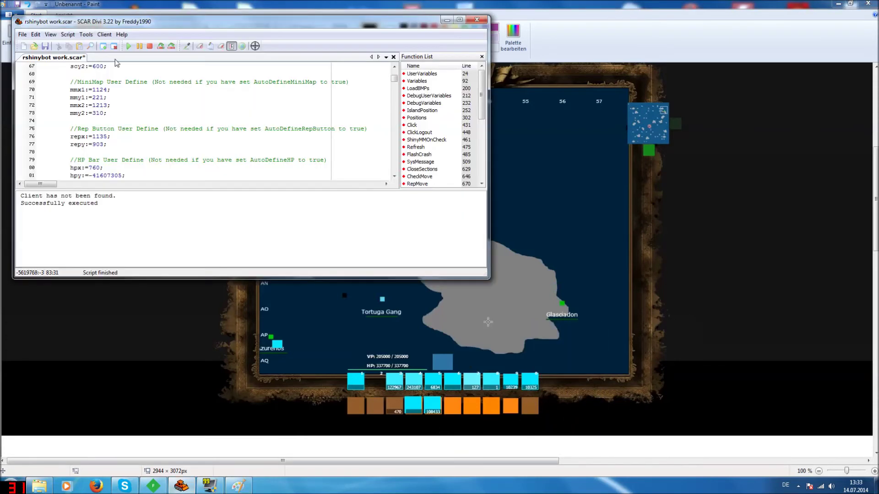
Pick the repair button's colour 2448787 at (1158, -41607227) and place the caret before repx's 1135
click(186, 46)
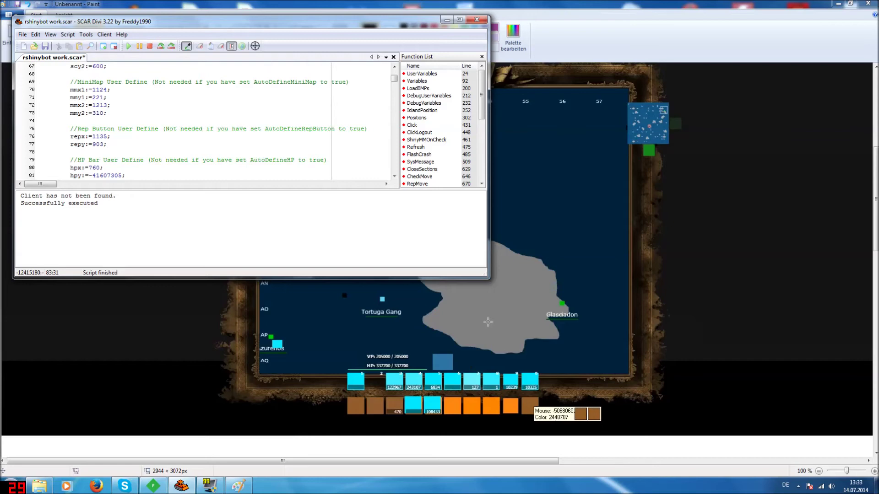
click(531, 405)
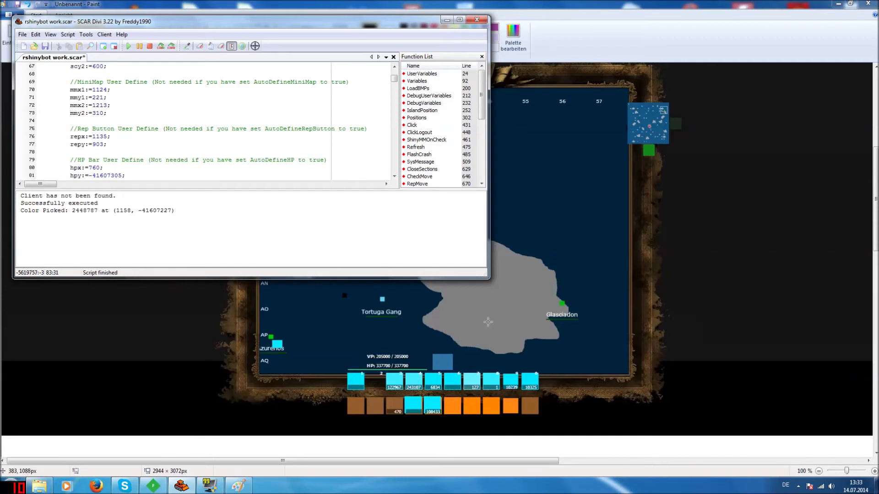
drag(92, 136, 107, 136)
click(136, 144)
drag(118, 210, 130, 211)
click(131, 210)
click(91, 137)
scroll(206, 122, up, 1)
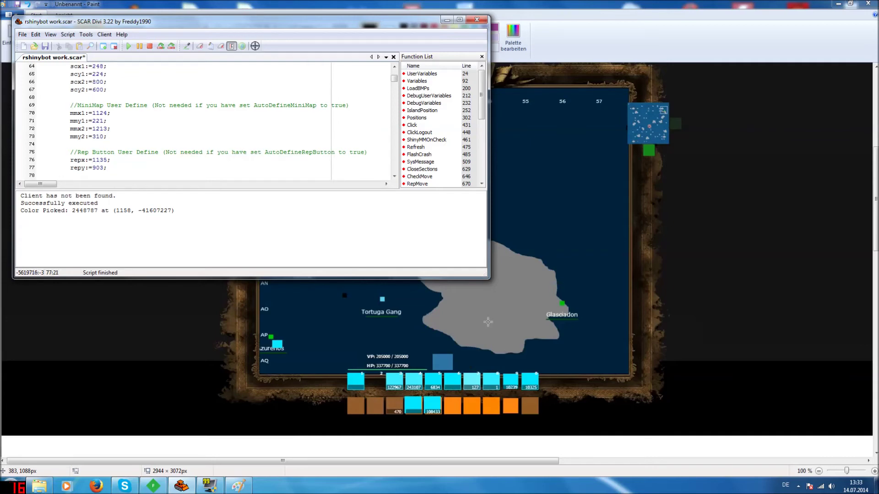
Pick the sea chart's top-left corner, logging 9206604 at (569, -41607918)
scroll(206, 121, up, 1)
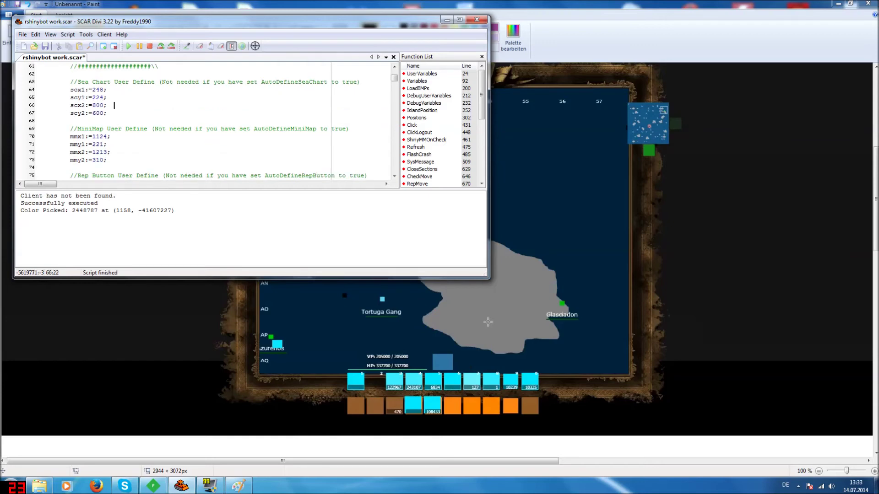
click(72, 90)
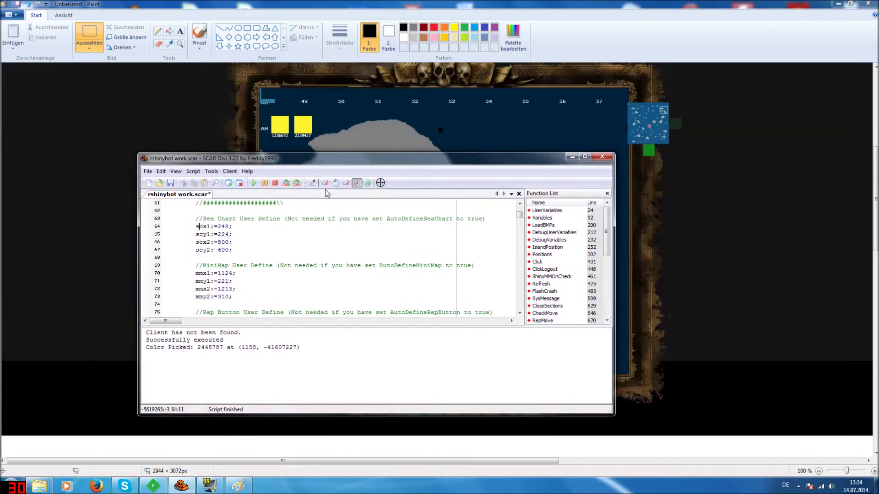
click(312, 182)
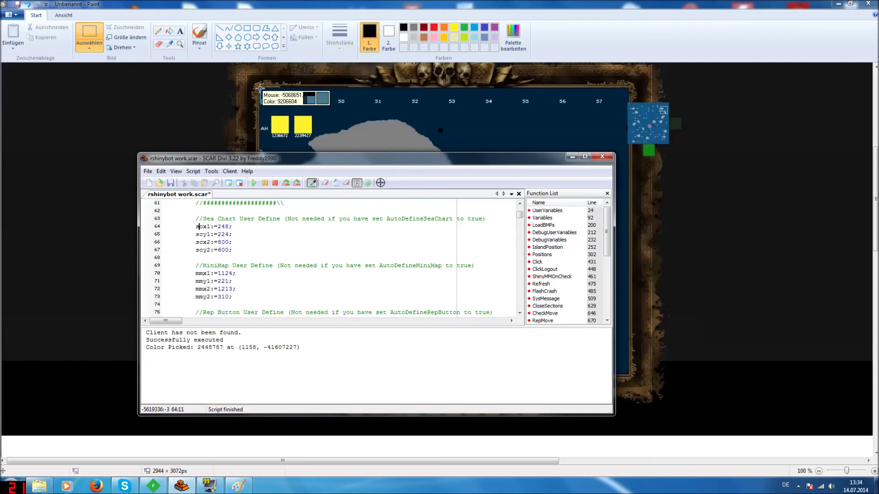
click(259, 87)
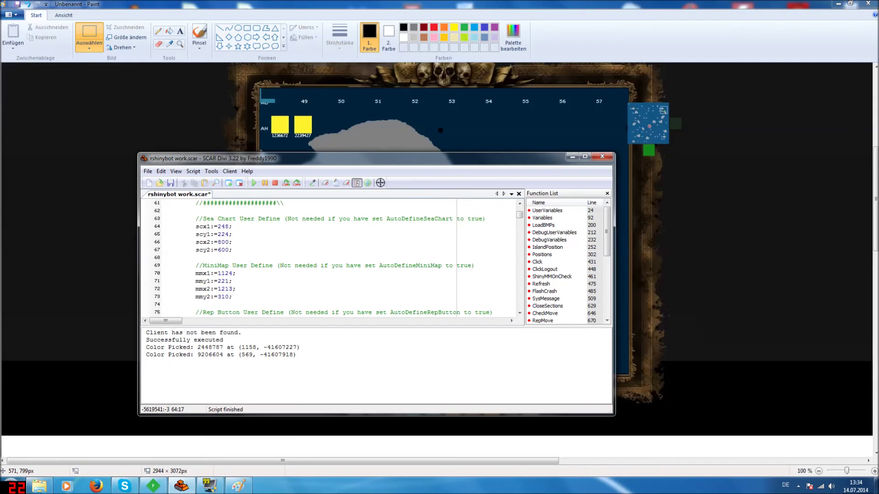
mouse_move(233, 235)
mouse_down()
mouse_move(181, 227)
mouse_move(234, 250)
mouse_up()
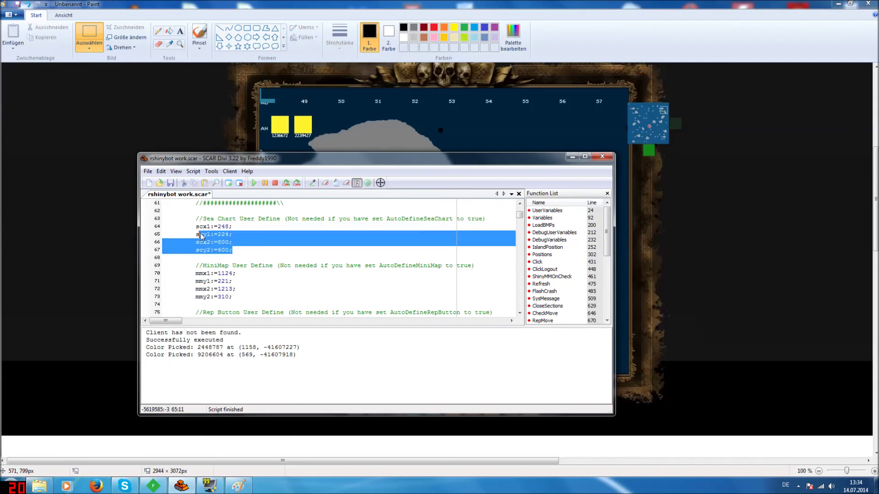
click(235, 250)
drag(313, 160, 186, 105)
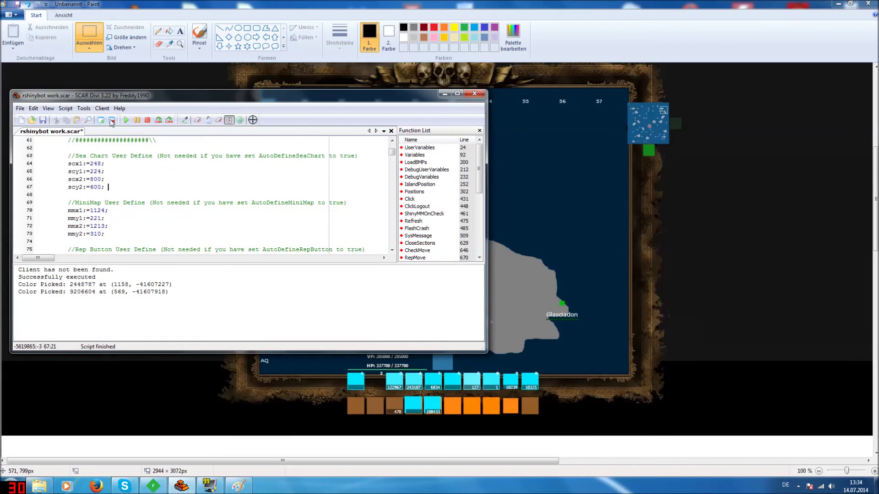
Pick the bottom-right corner, 3350541 at (1370, -41607297), and move '1370' beside the first pick
click(185, 119)
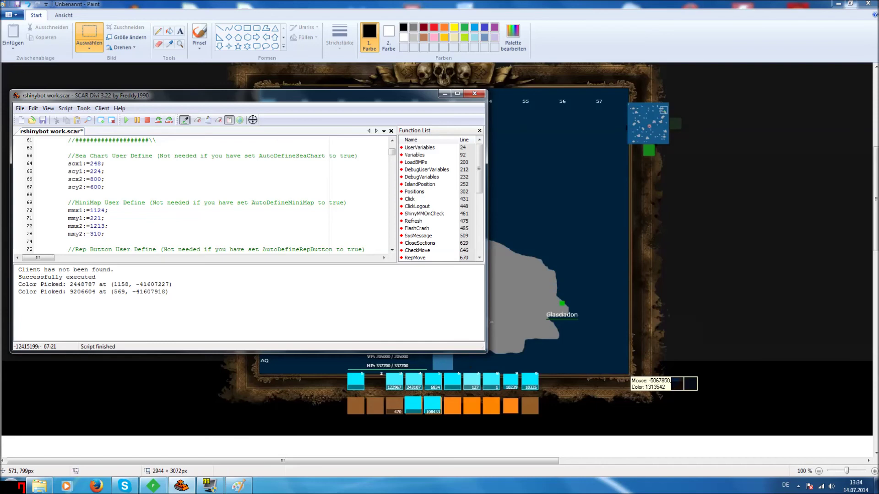
click(628, 376)
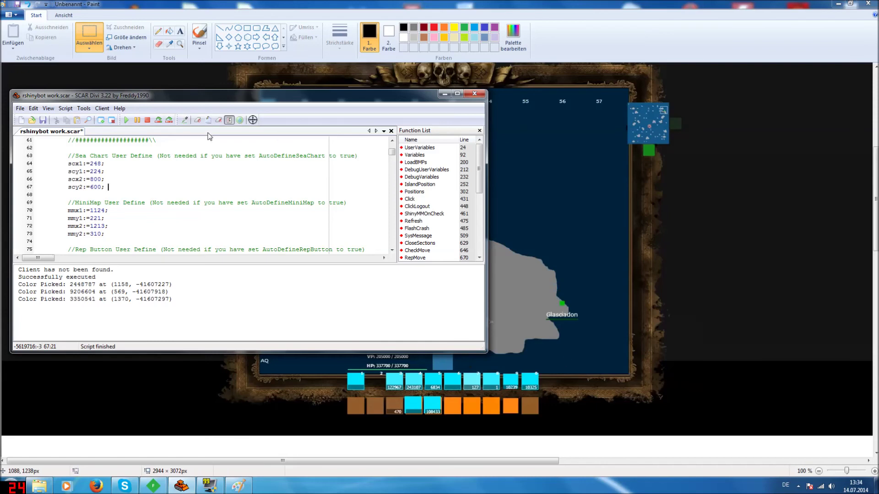
drag(238, 96, 408, 127)
drag(281, 331, 303, 323)
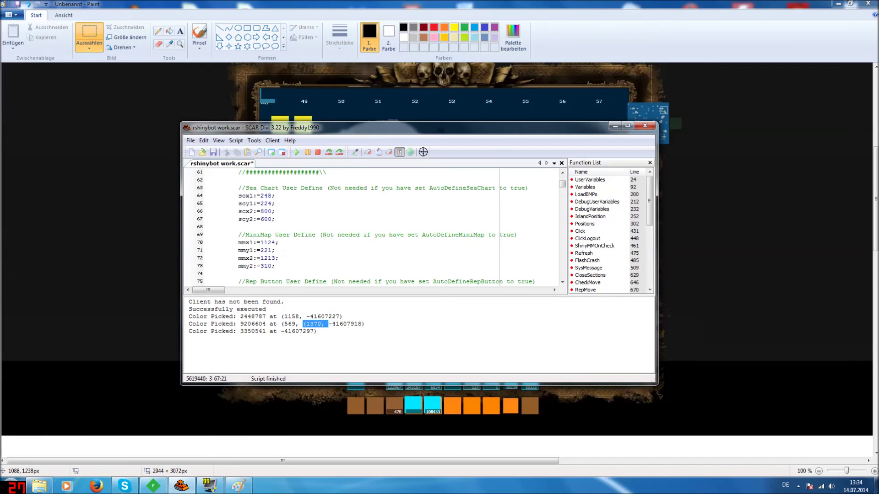
mouse_move(259, 211)
mouse_down()
mouse_move(276, 211)
mouse_move(273, 219)
mouse_up()
click(290, 235)
click(293, 227)
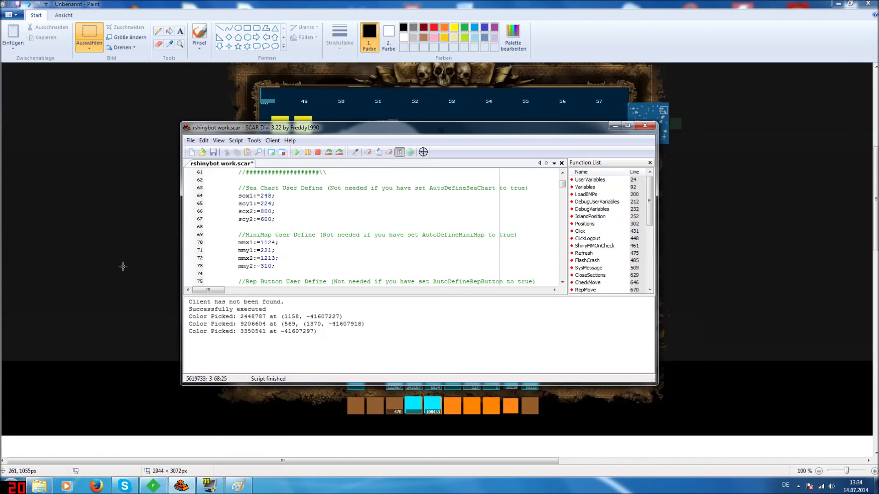
drag(119, 265, 126, 267)
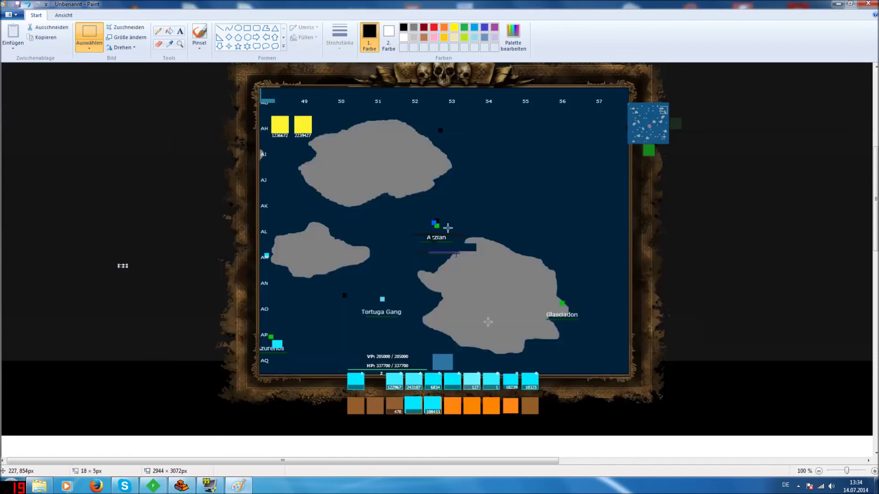
drag(527, 153, 617, 223)
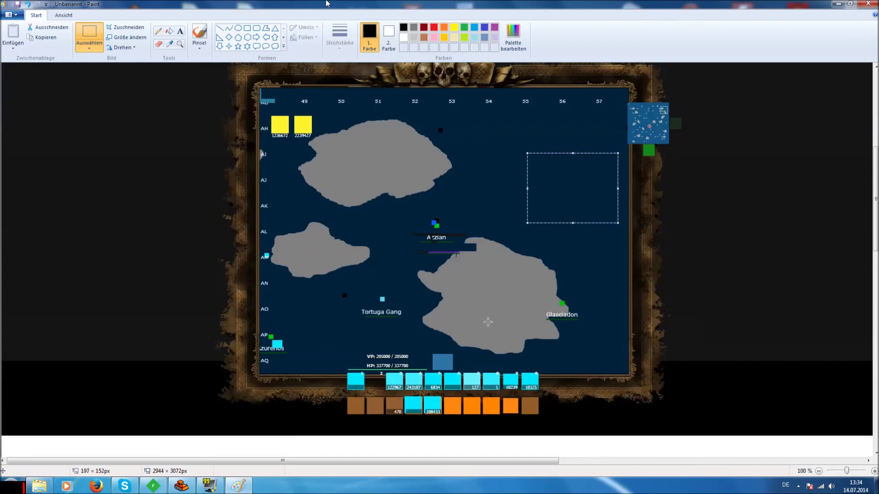
click(180, 32)
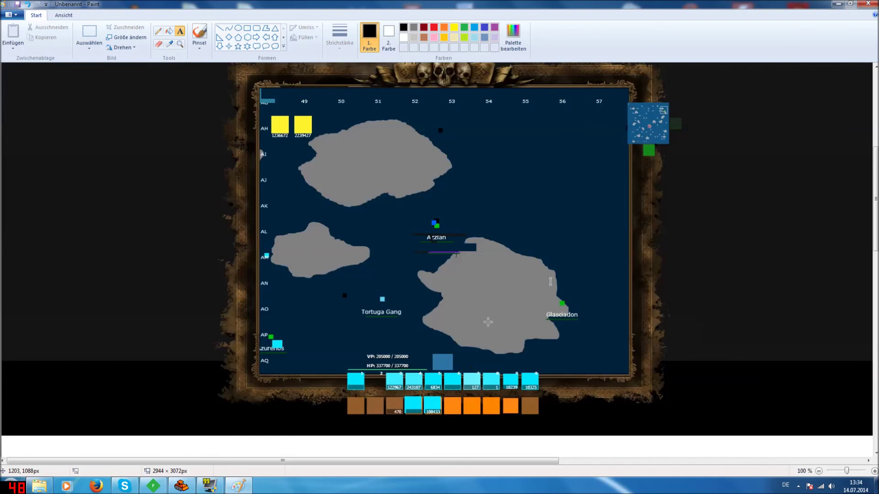
click(492, 156)
text(Fixed )
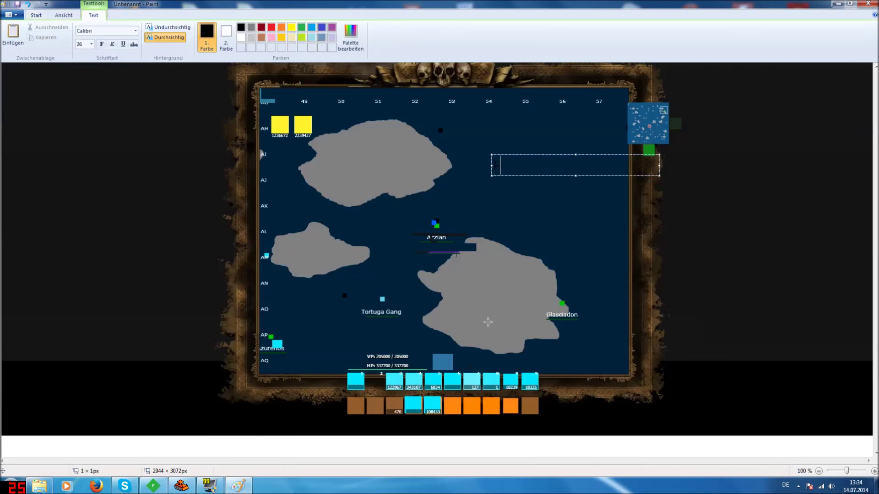
text(:D)
key(ctrl+a)
key(Delete)
click(631, 231)
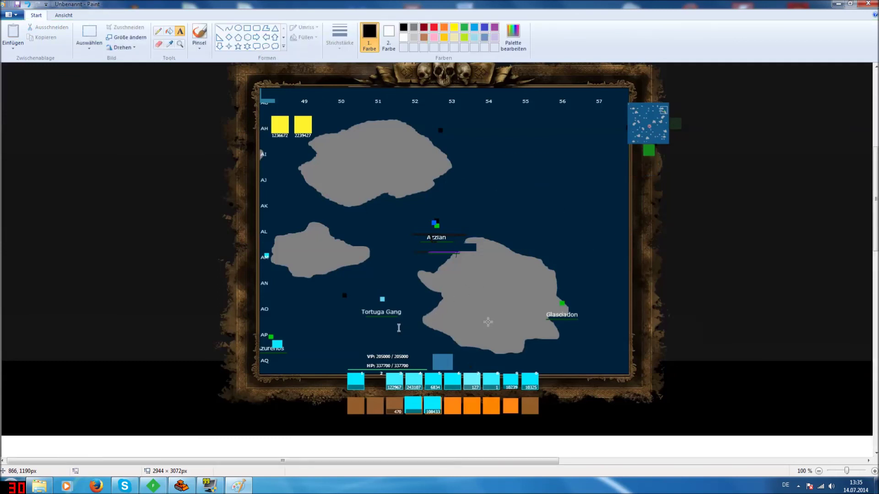